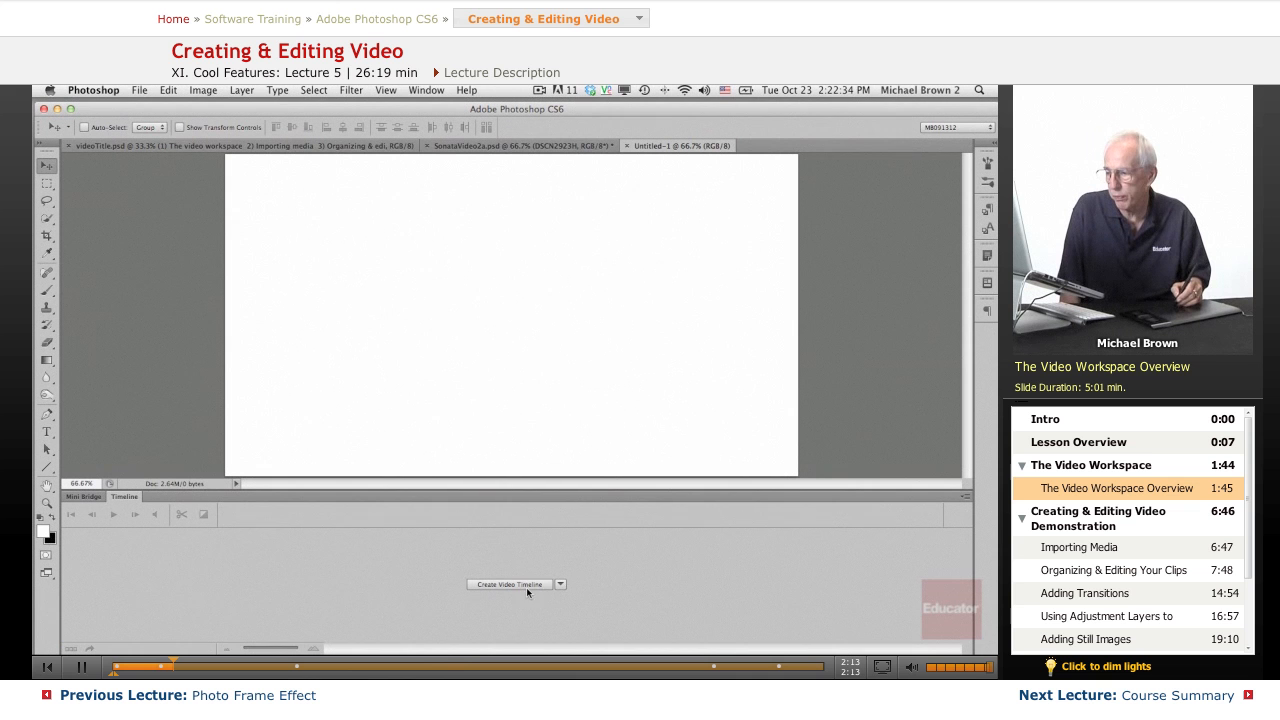
Step: Create a video timeline for the blank Untitled-1 document and bring up the SonataVideo2a.psd project
{"action": "left_click", "coordinate": [502, 585]}
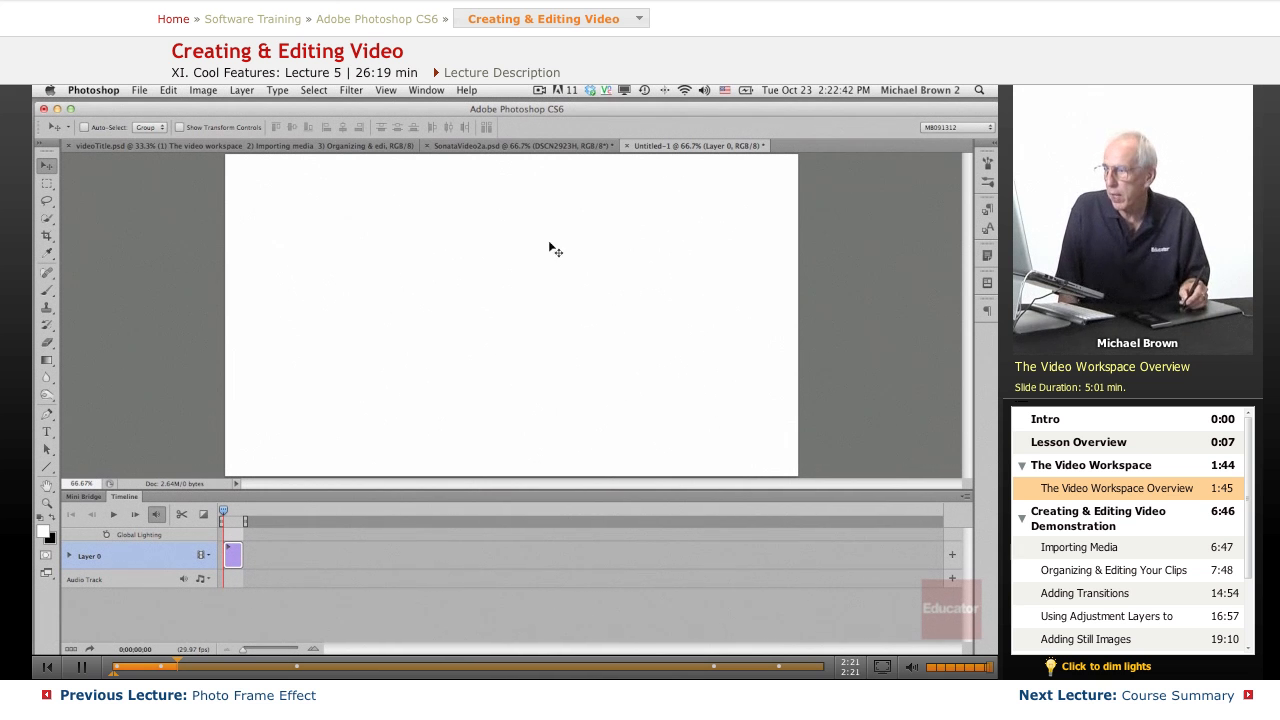
{"action": "left_click", "coordinate": [464, 147]}
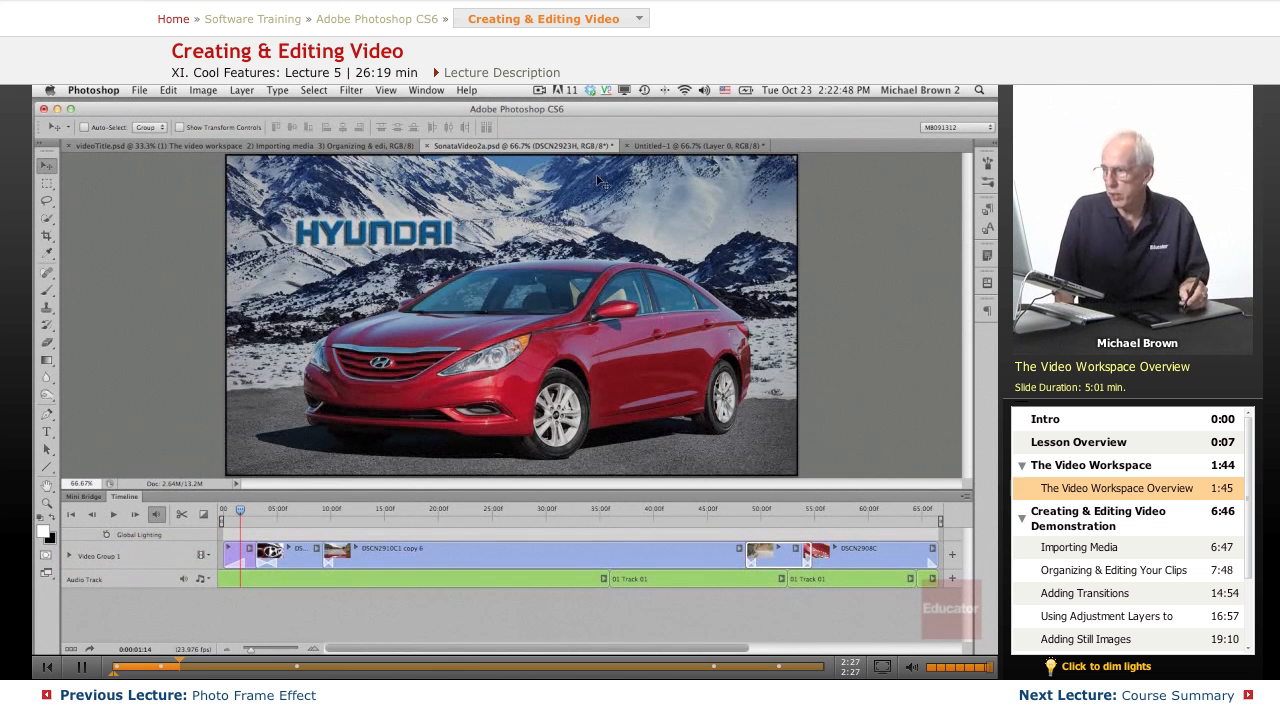
{"action": "left_click", "coordinate": [645, 148]}
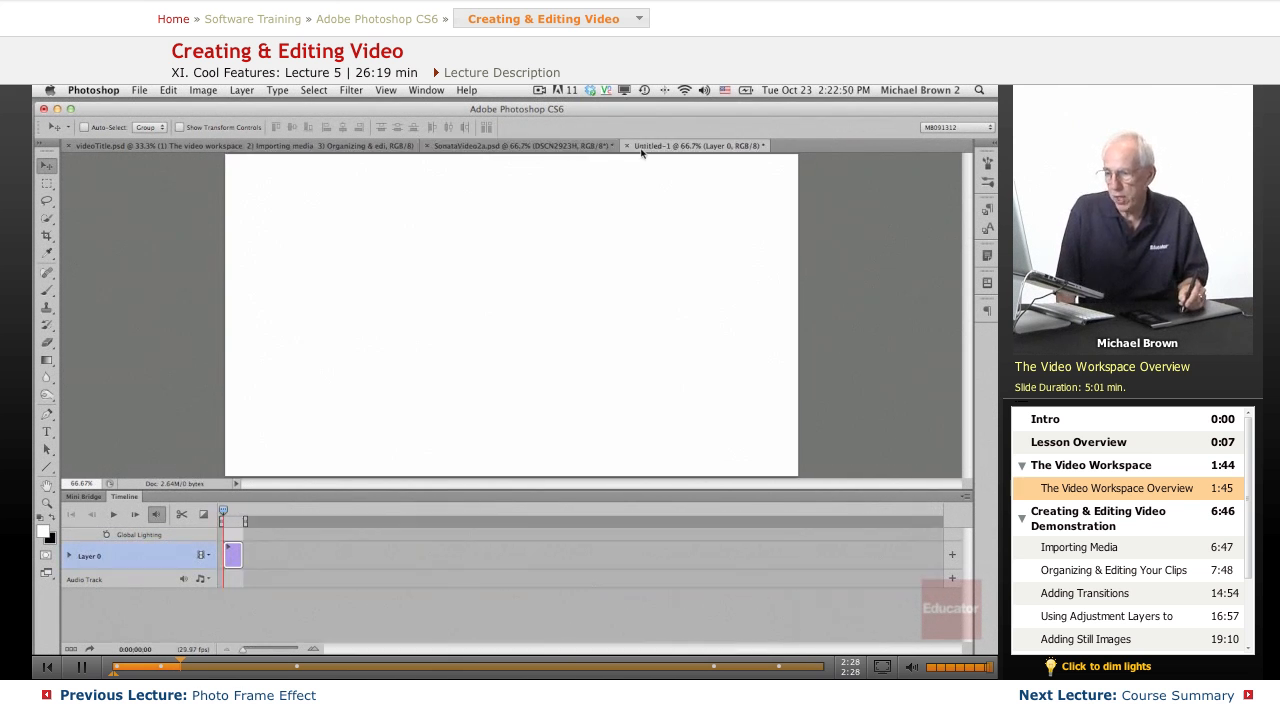
{"action": "left_click", "coordinate": [510, 150]}
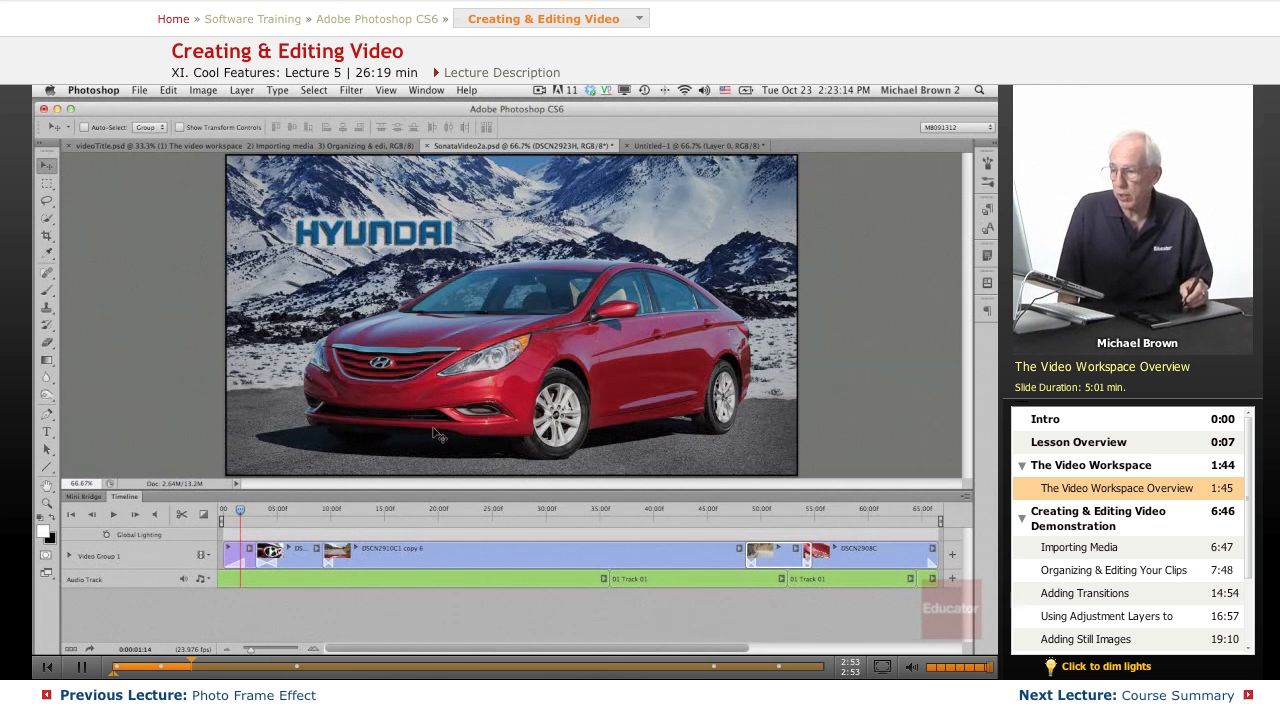
Step: Examine the timeline's transition choices and its frame animation conversion, leaving both without making a change
{"action": "left_click", "coordinate": [204, 517]}
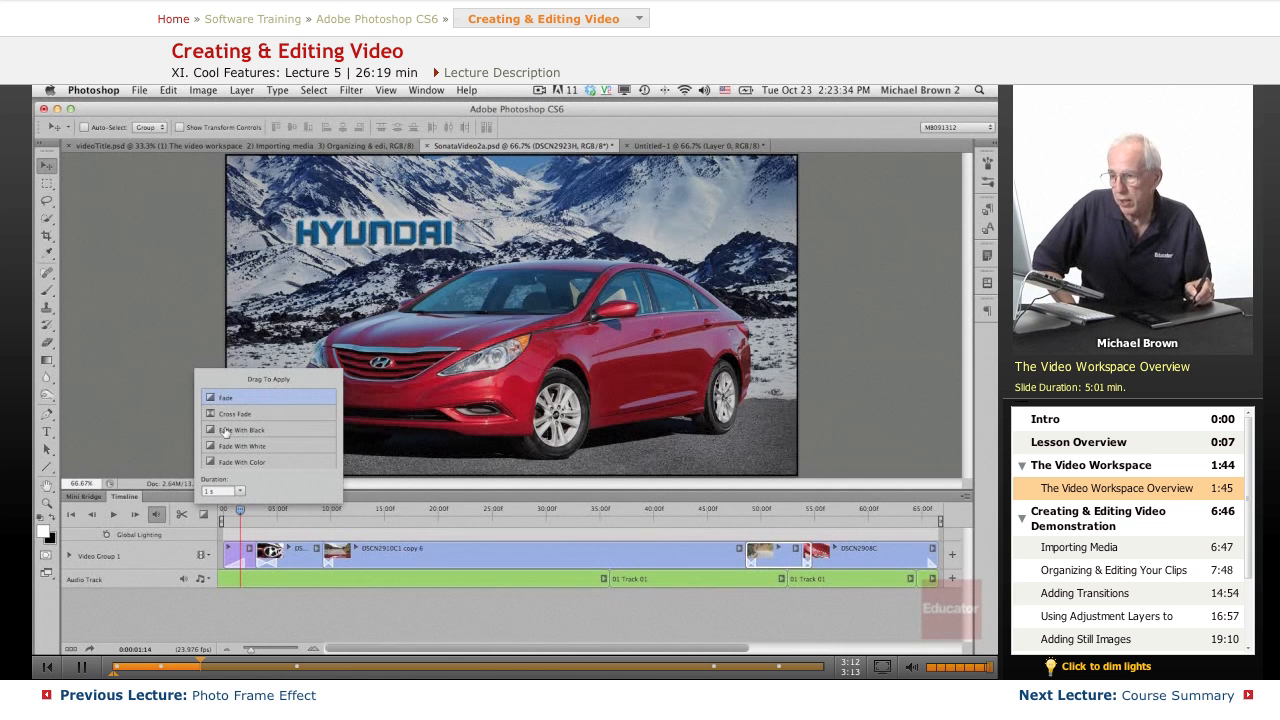
{"action": "left_click", "coordinate": [161, 447]}
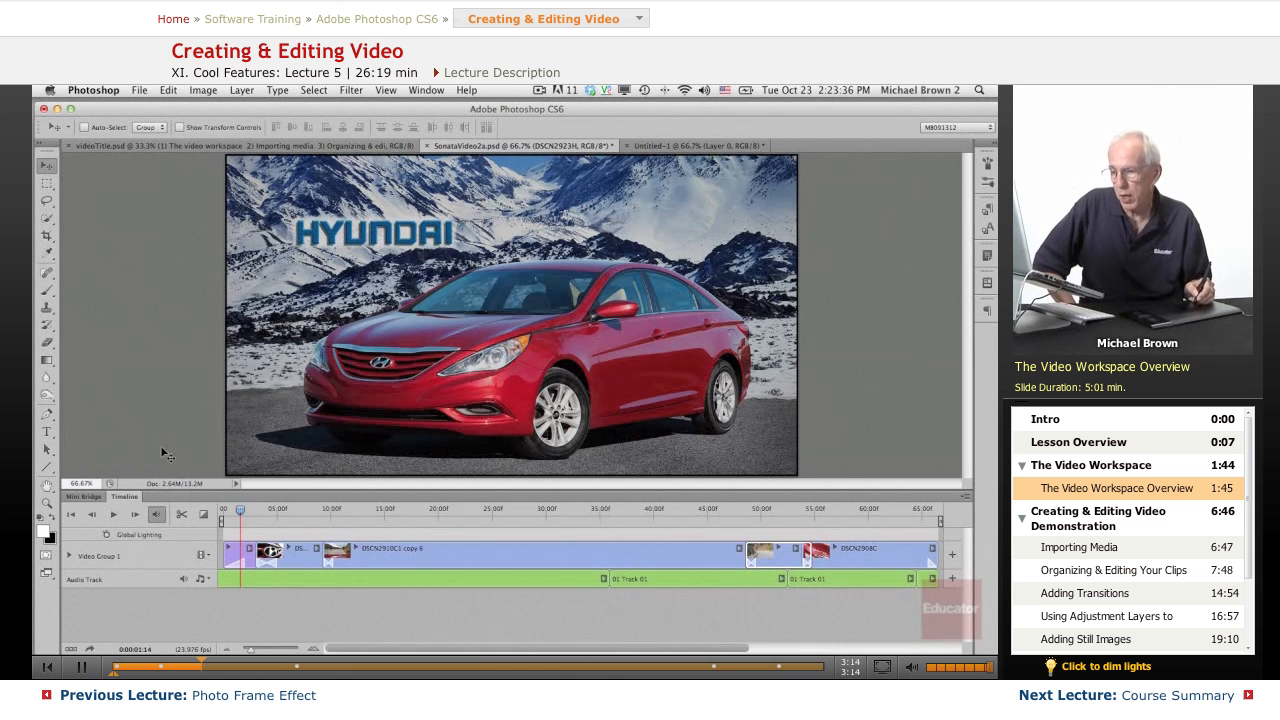
{"action": "left_click", "coordinate": [203, 514]}
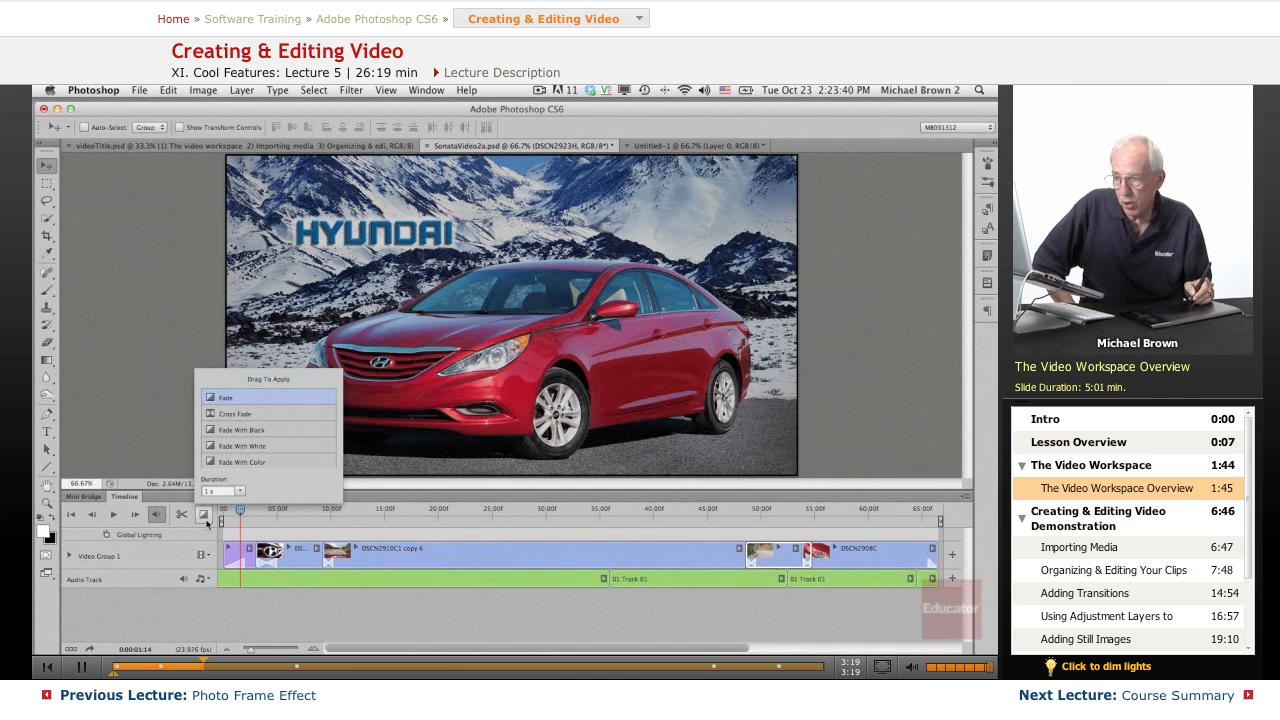
{"action": "left_click", "coordinate": [204, 515]}
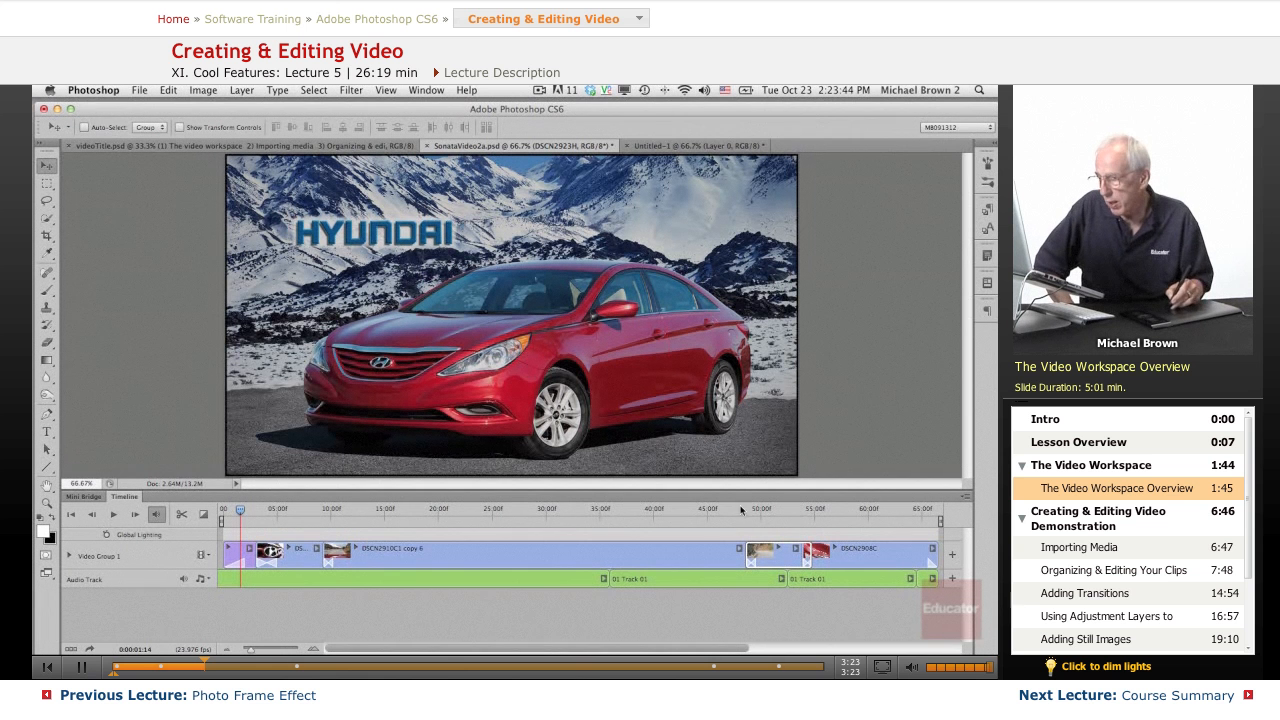
{"action": "left_click", "coordinate": [72, 649]}
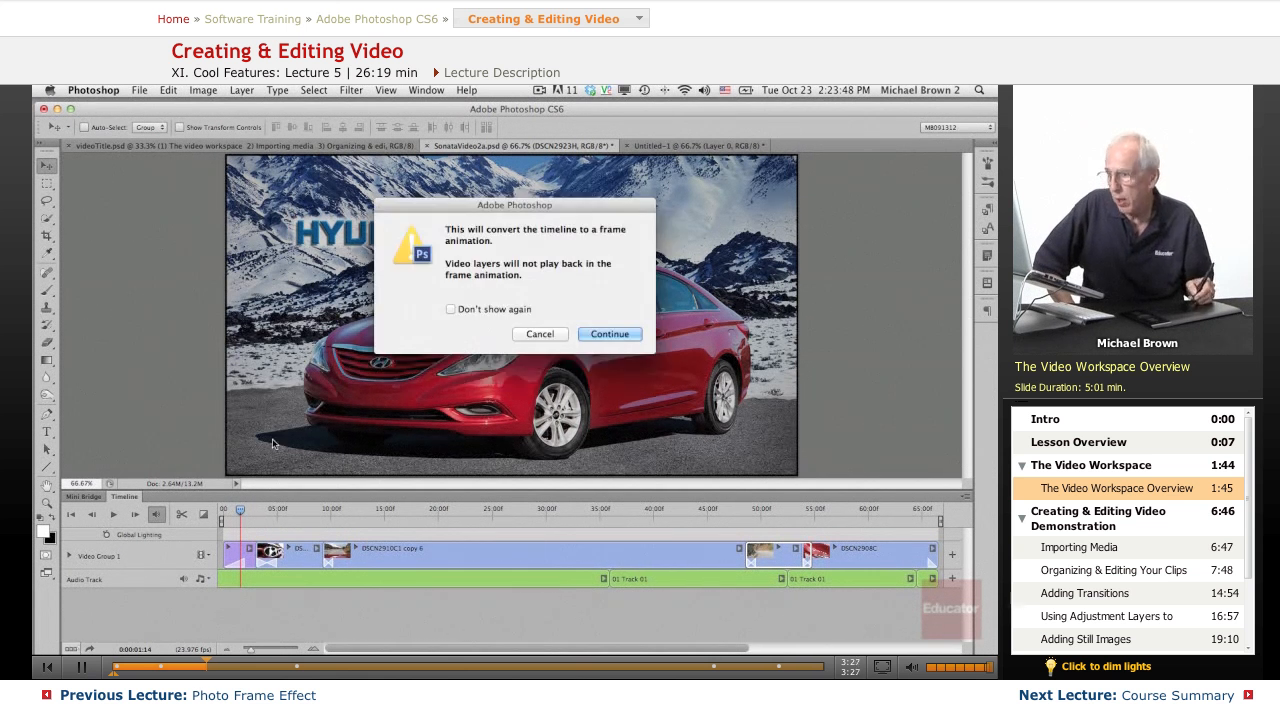
{"action": "left_click", "coordinate": [540, 336]}
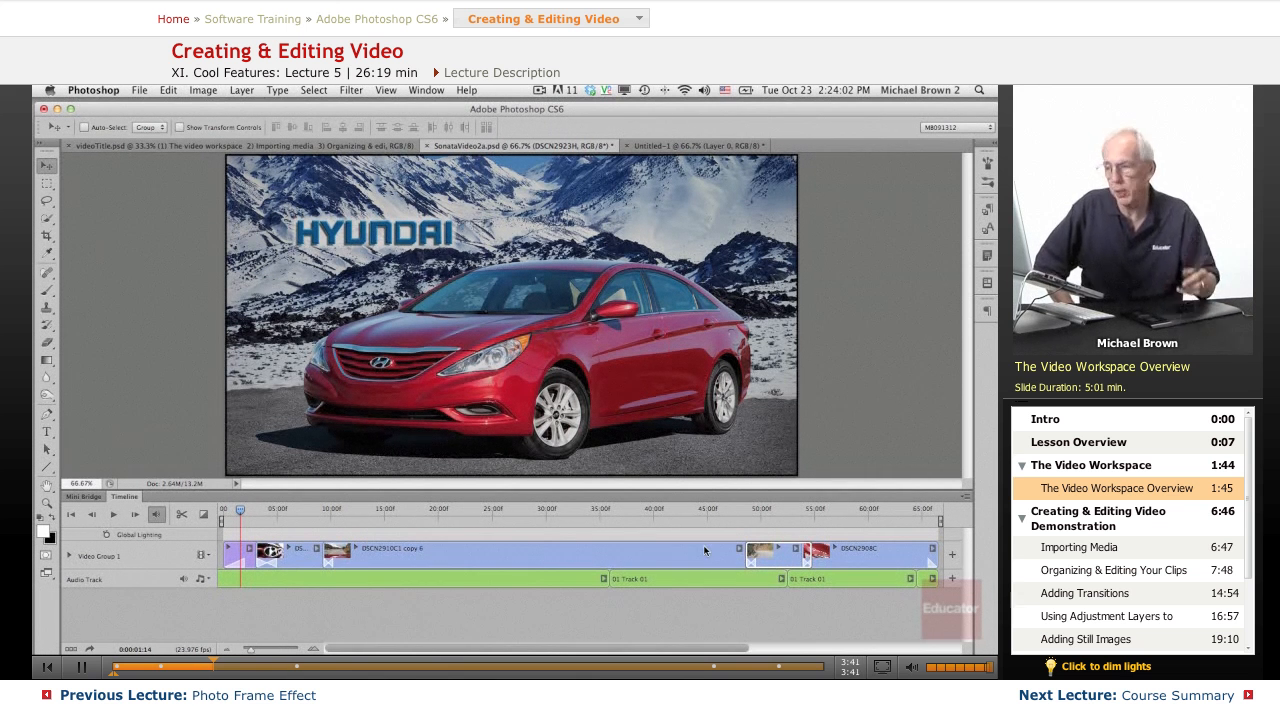
Step: Show the project's layers, select the DSCN2910C1 copy 6 clip and move the playhead to about 24 seconds
{"action": "key", "text": "F7"}
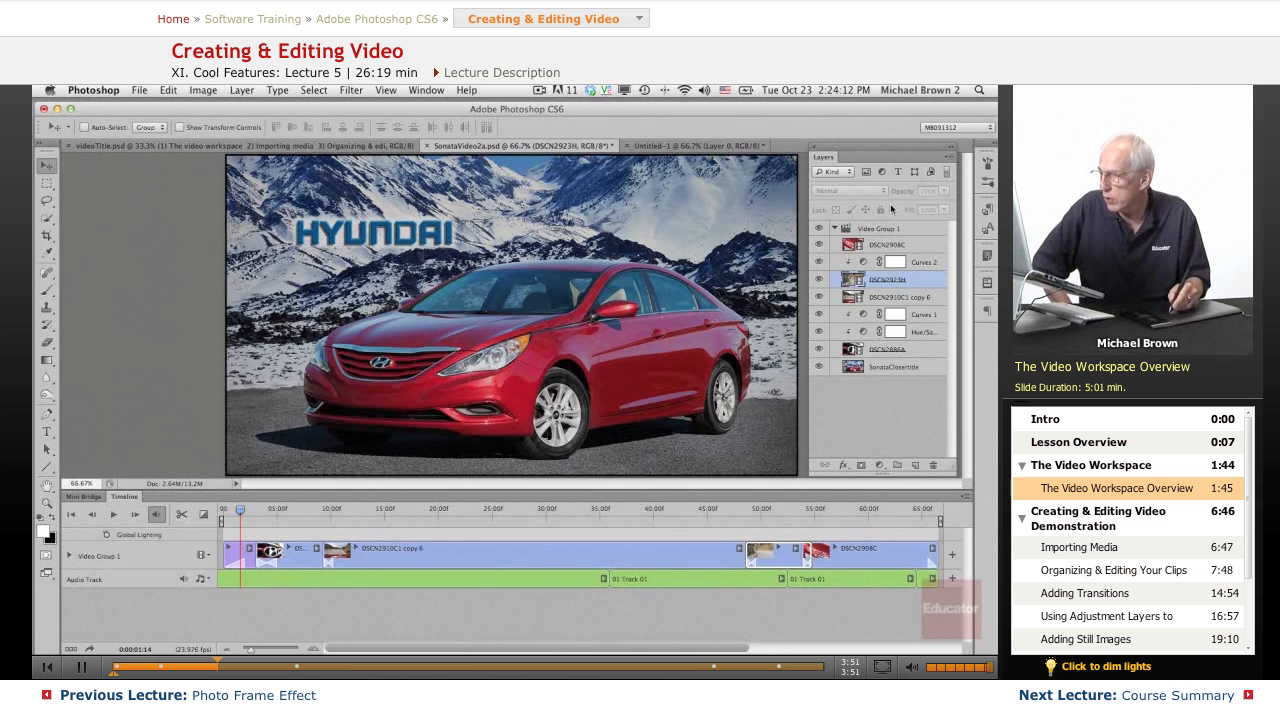
{"action": "left_click", "coordinate": [489, 551]}
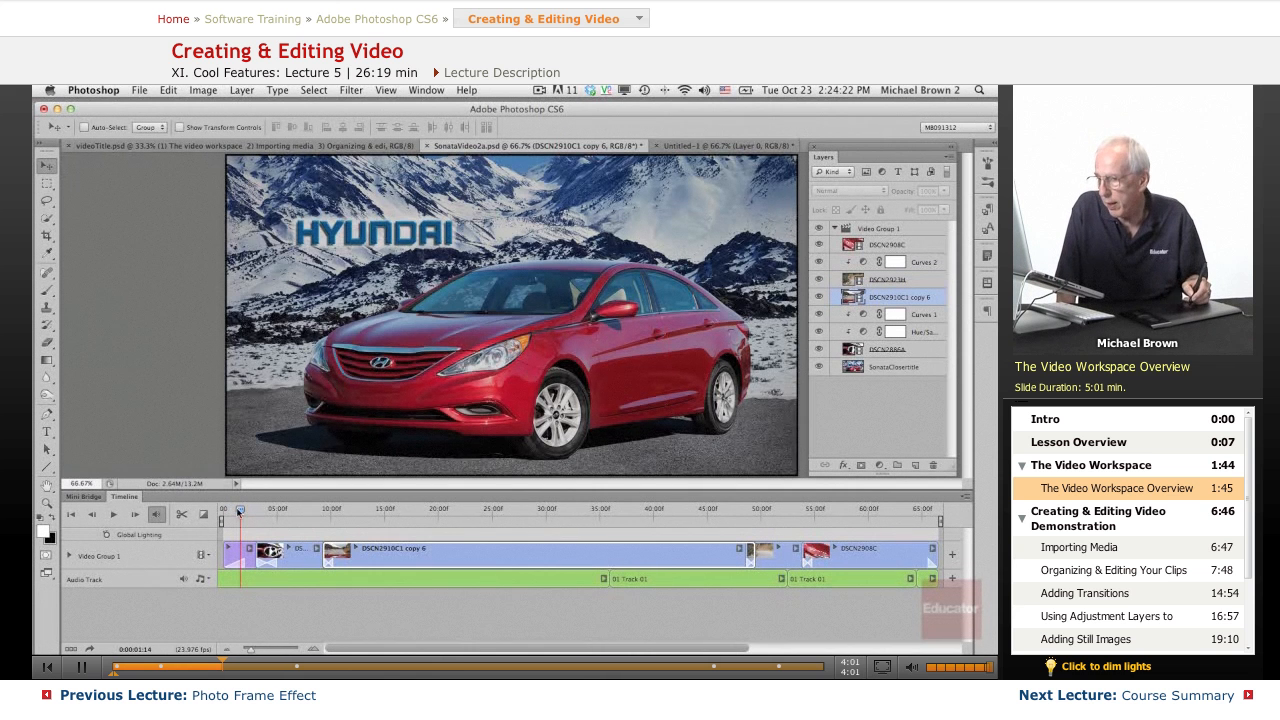
{"action": "left_click_drag", "start_coordinate": [240, 510], "coordinate": [482, 510]}
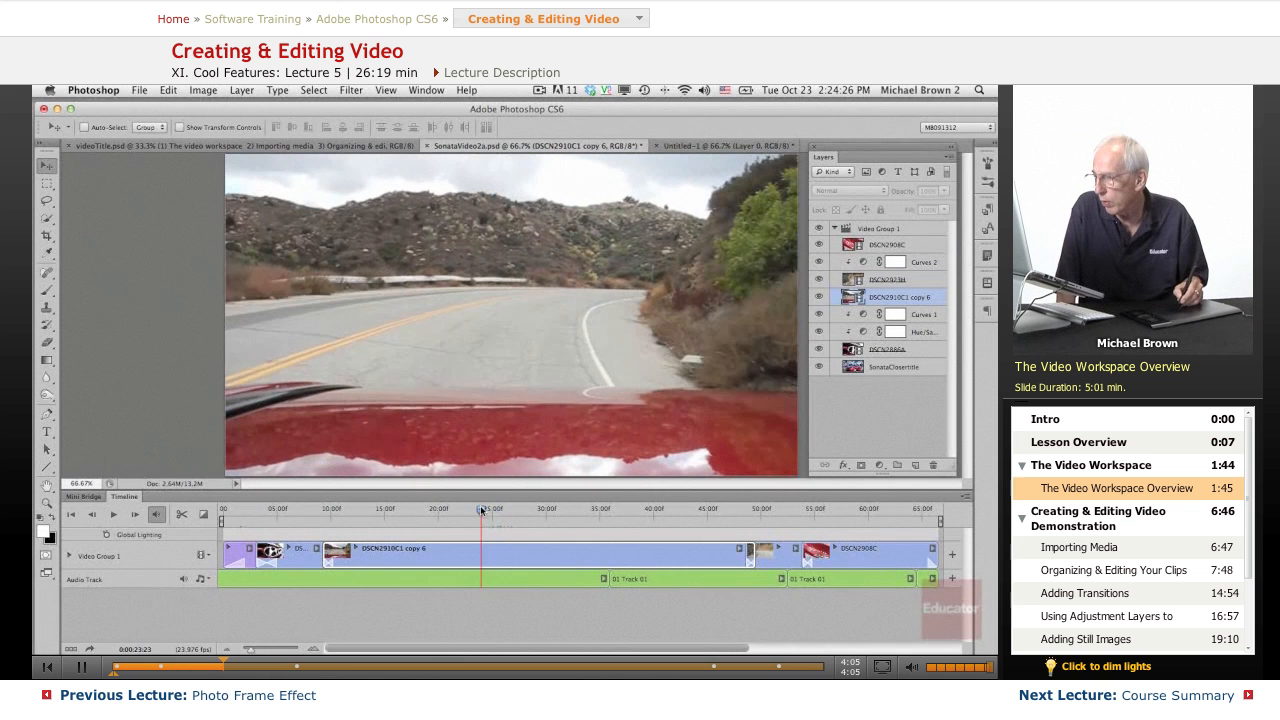
Step: Select the DSCN2886A clip, move the playhead to about 0:00:06:21 and compare it with and without its Curves 1 and Hue/Saturation adjustments
{"action": "left_click", "coordinate": [286, 553]}
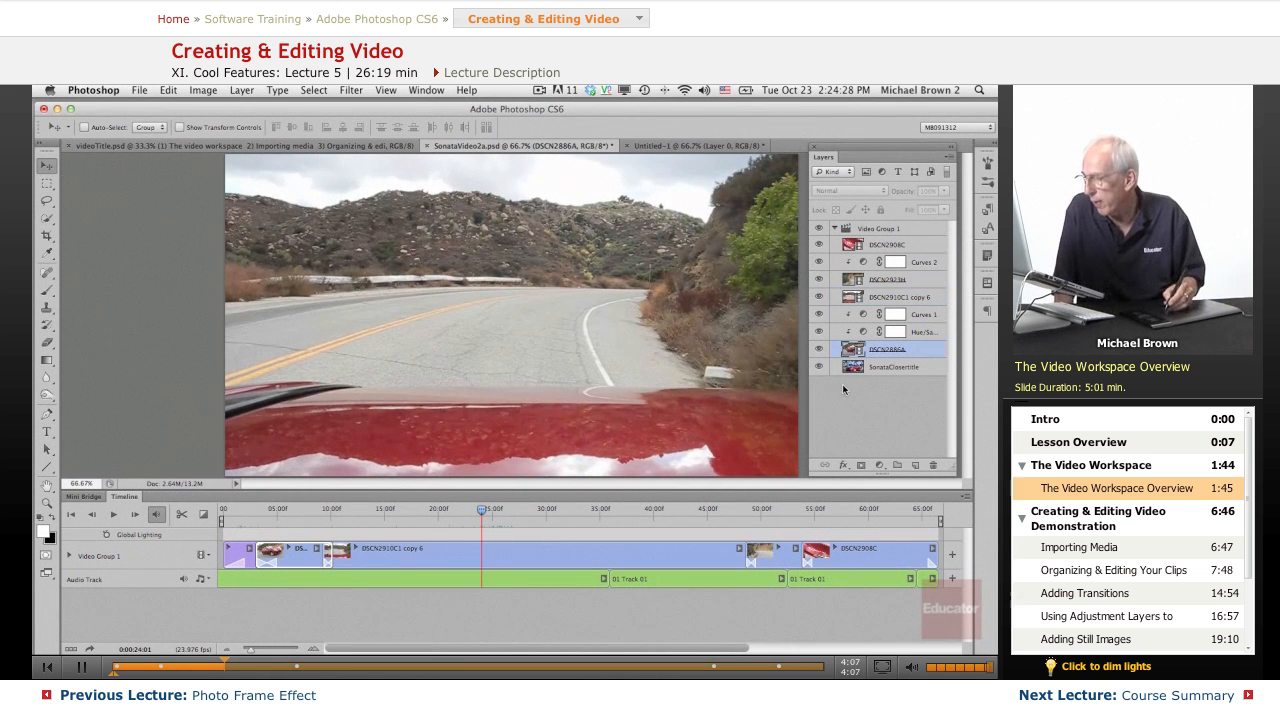
{"action": "left_click_drag", "start_coordinate": [492, 513], "coordinate": [297, 514]}
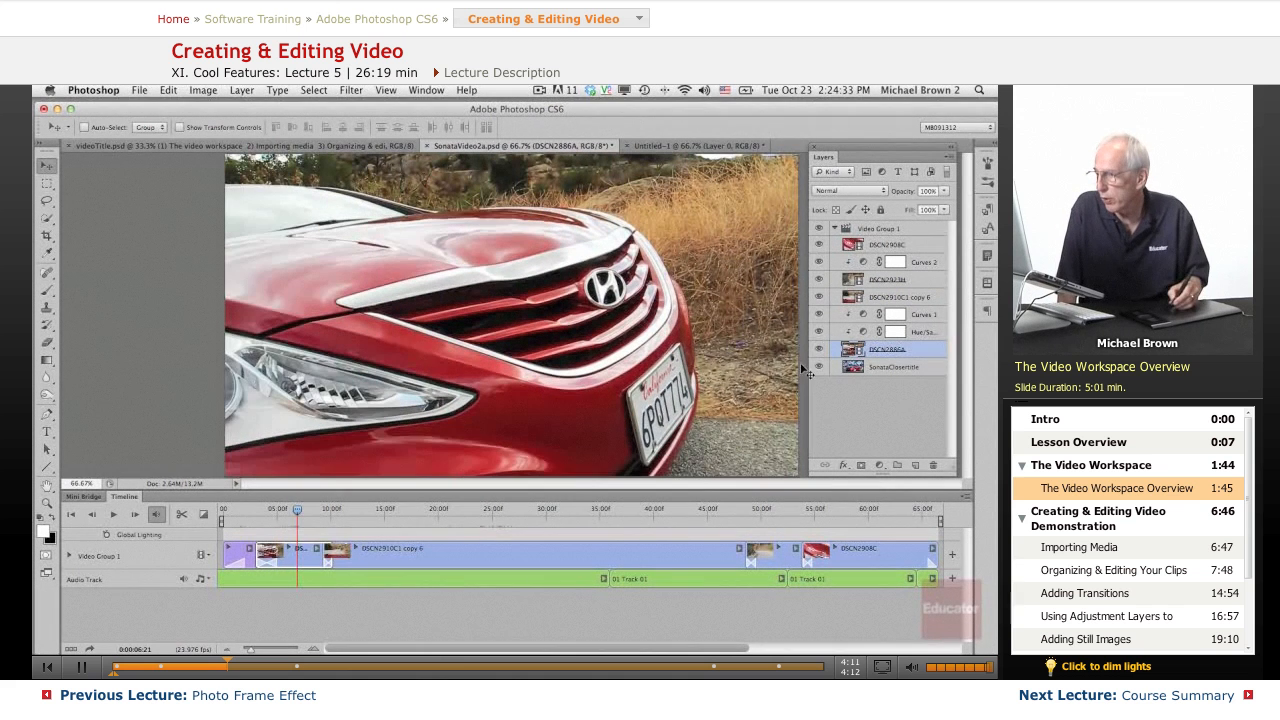
{"action": "left_click", "coordinate": [818, 314]}
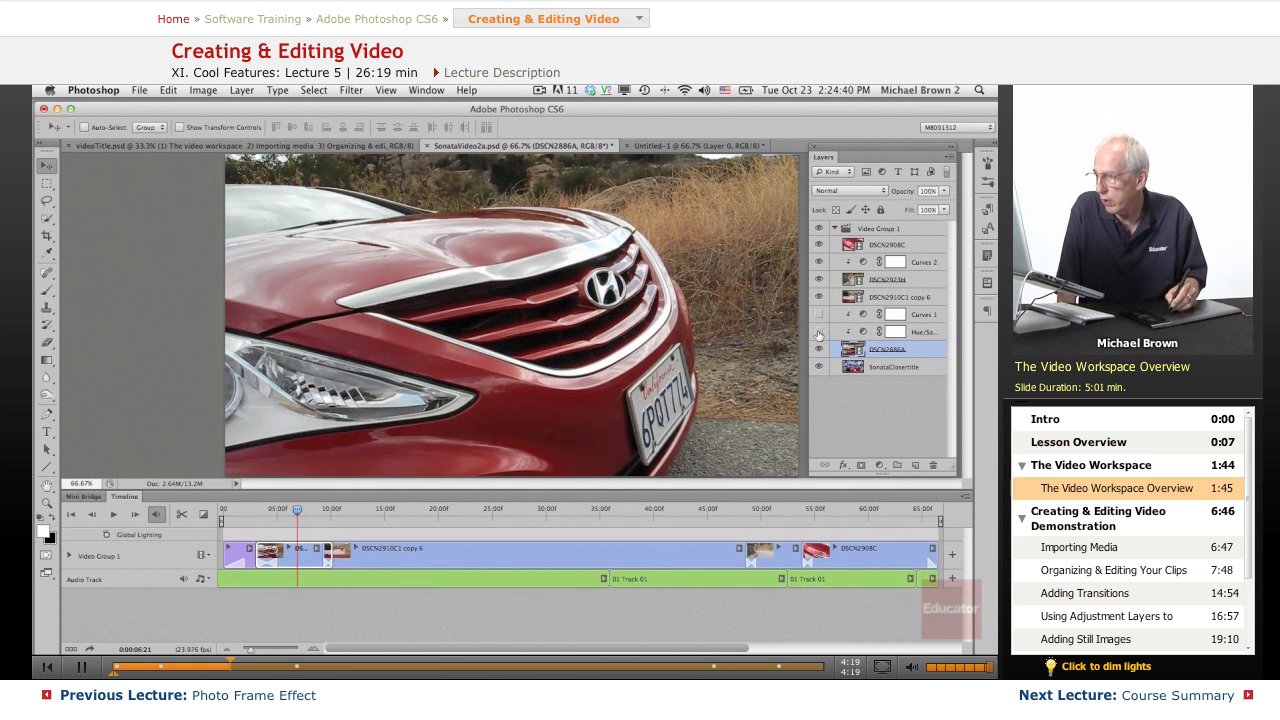
{"action": "left_click", "coordinate": [818, 314]}
{"action": "left_click", "coordinate": [818, 314]}
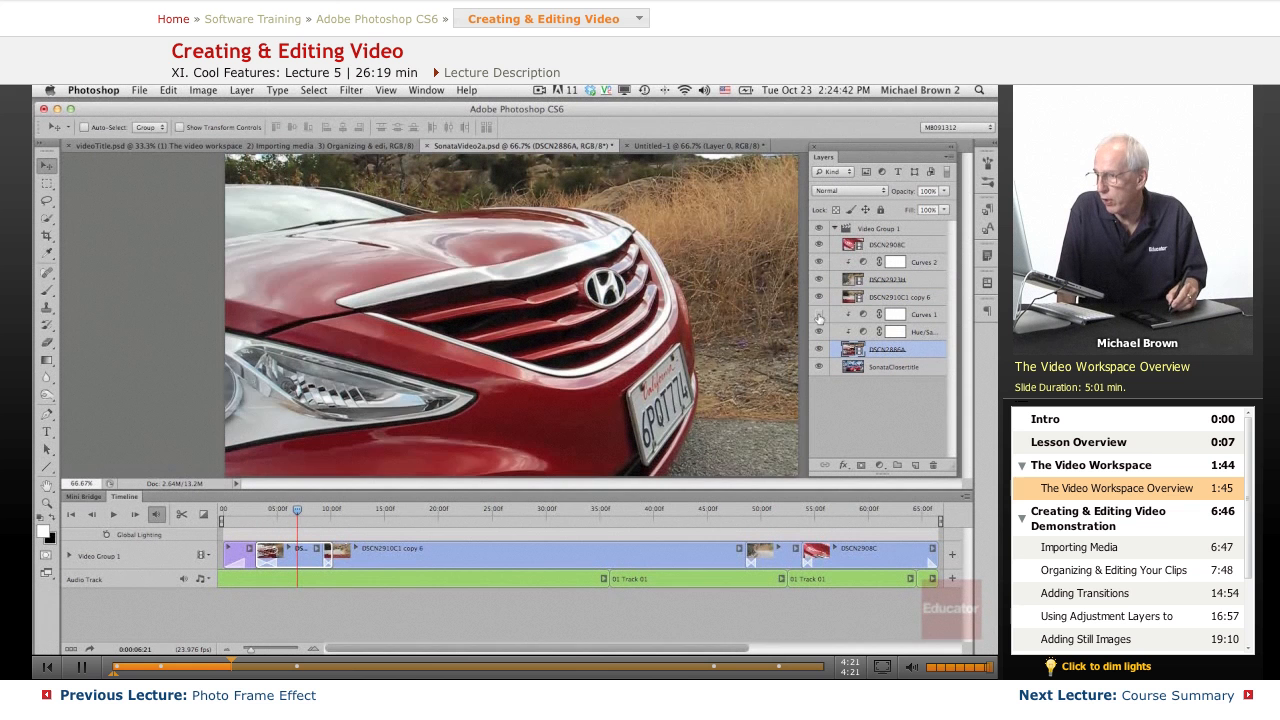
{"action": "left_click", "coordinate": [818, 314]}
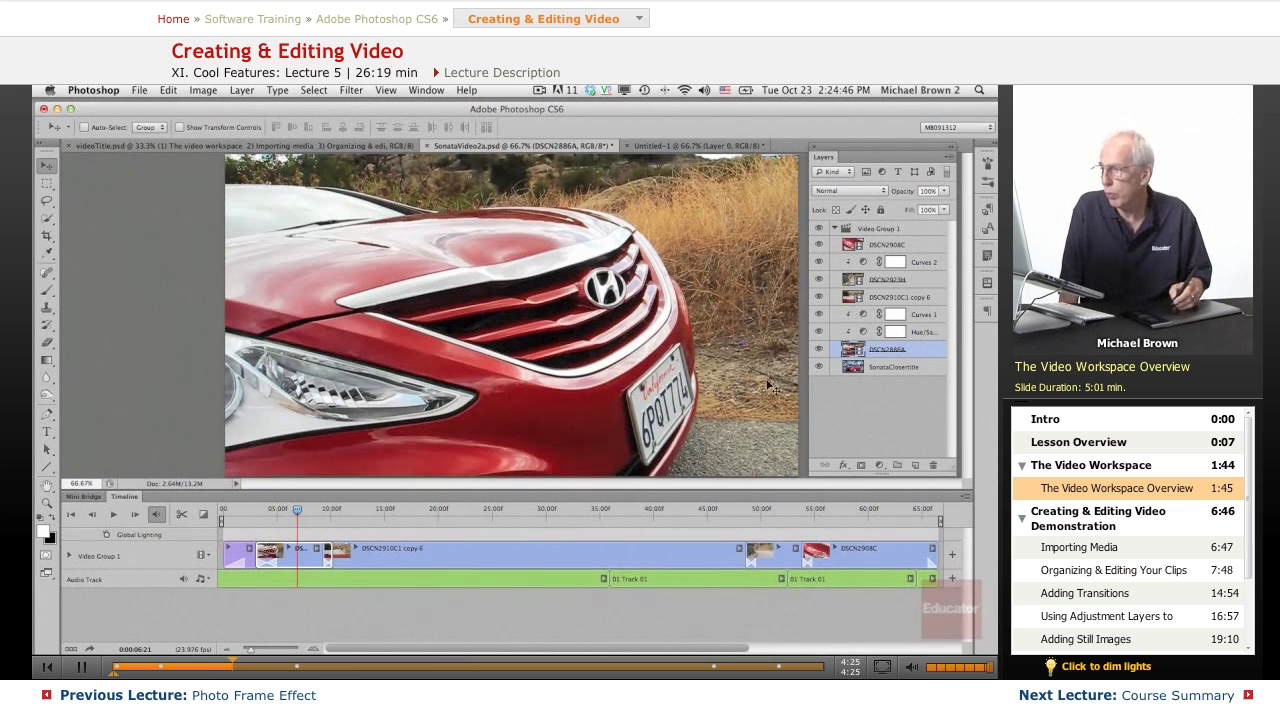
Step: Review the available adjustment layer types and preview the Oil Paint filter on the DSCN2886A clip without applying either
{"action": "left_click", "coordinate": [879, 467]}
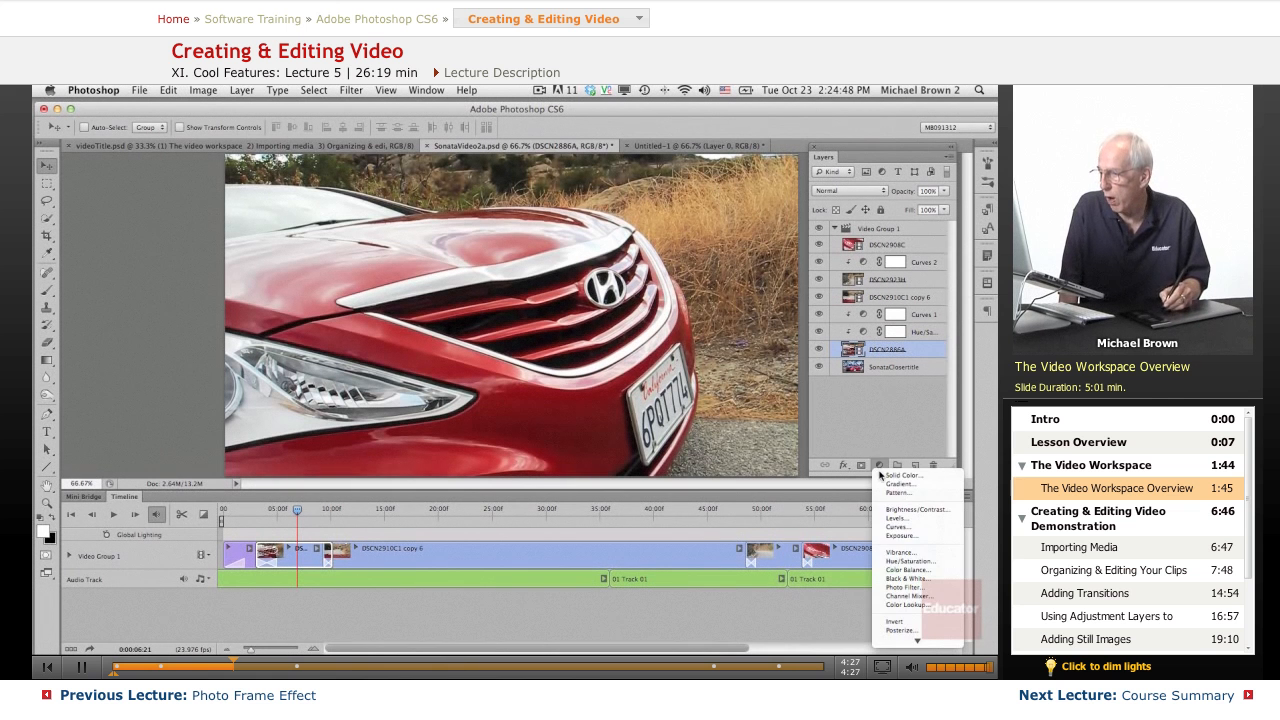
{"action": "left_click", "coordinate": [839, 619]}
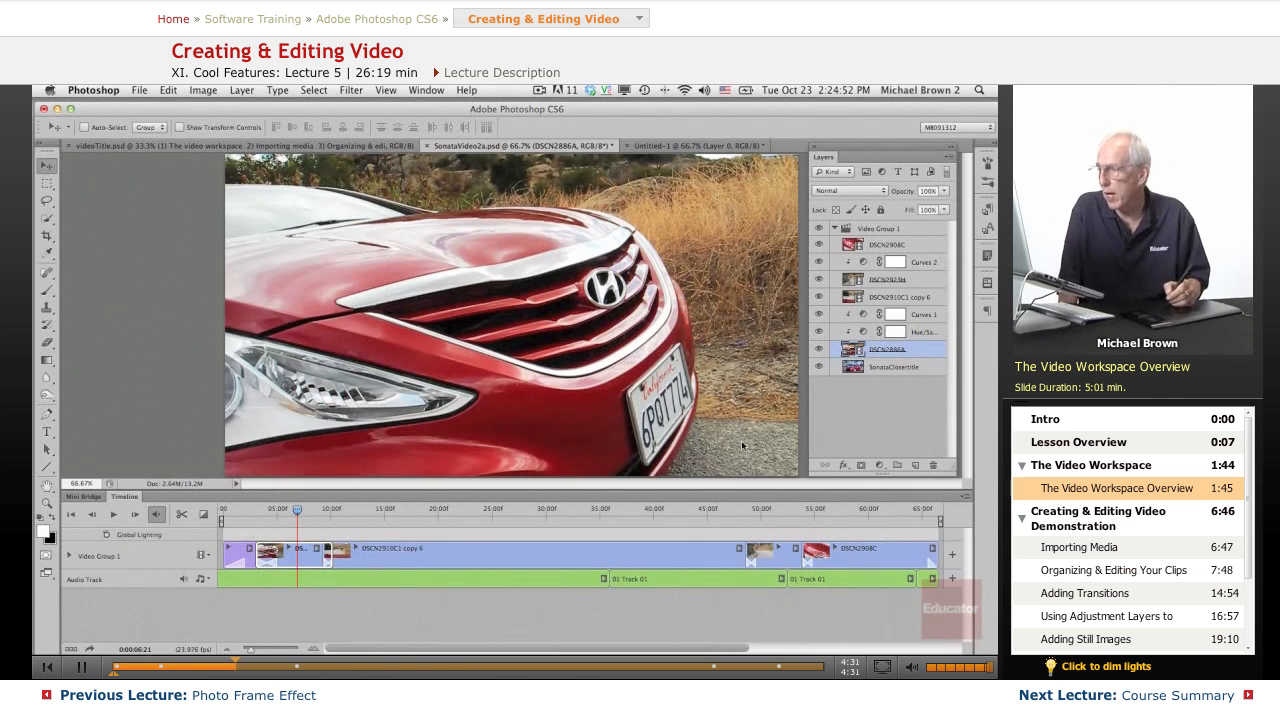
{"action": "left_click", "coordinate": [351, 90]}
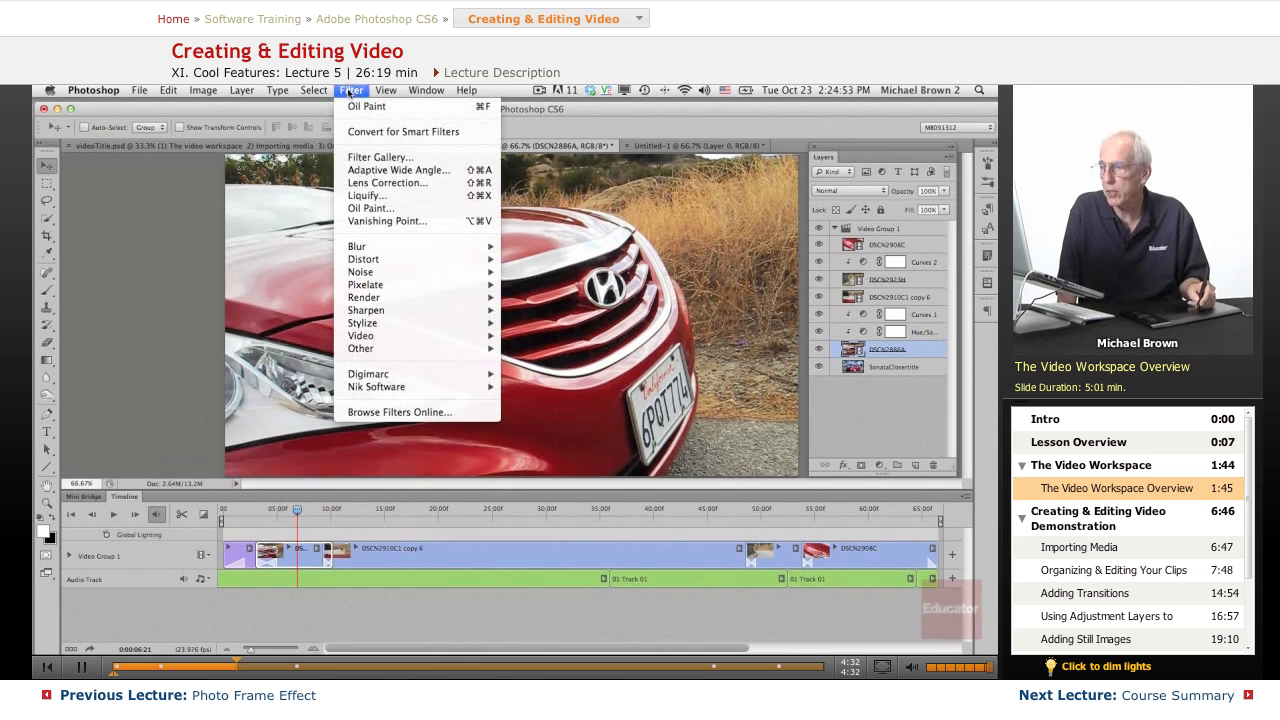
{"action": "left_click", "coordinate": [371, 210]}
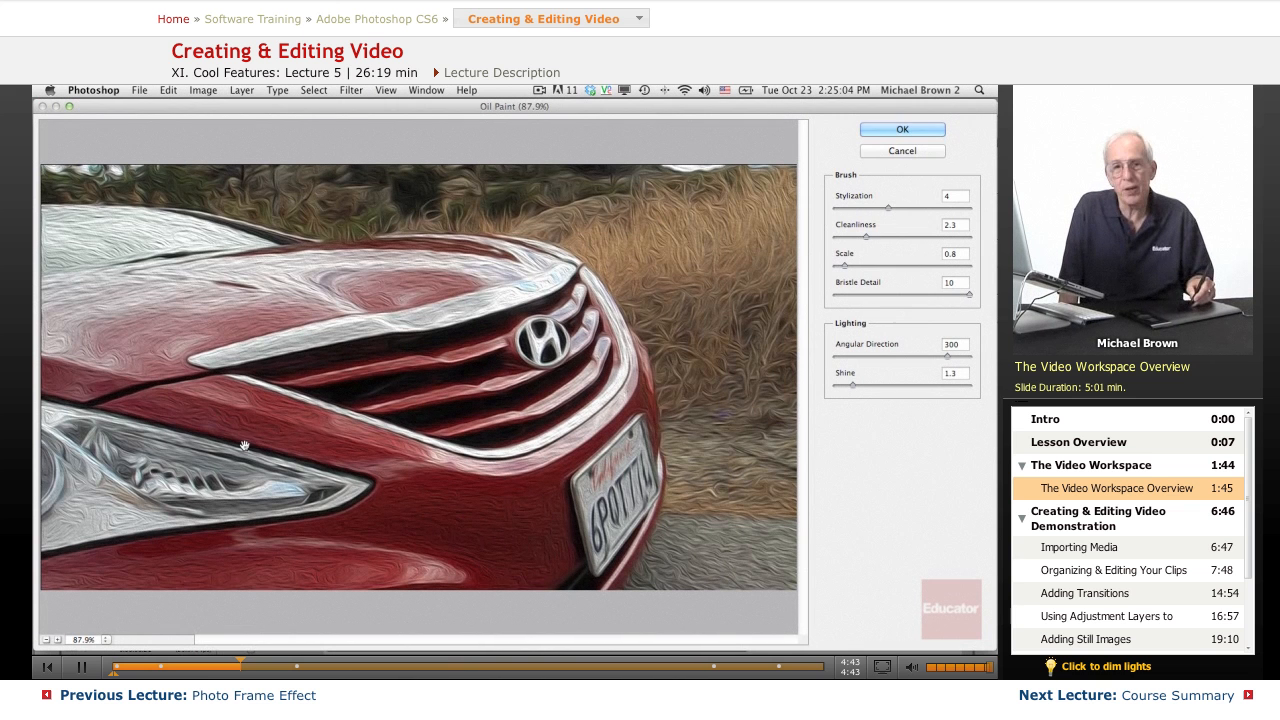
{"action": "left_click", "coordinate": [902, 150]}
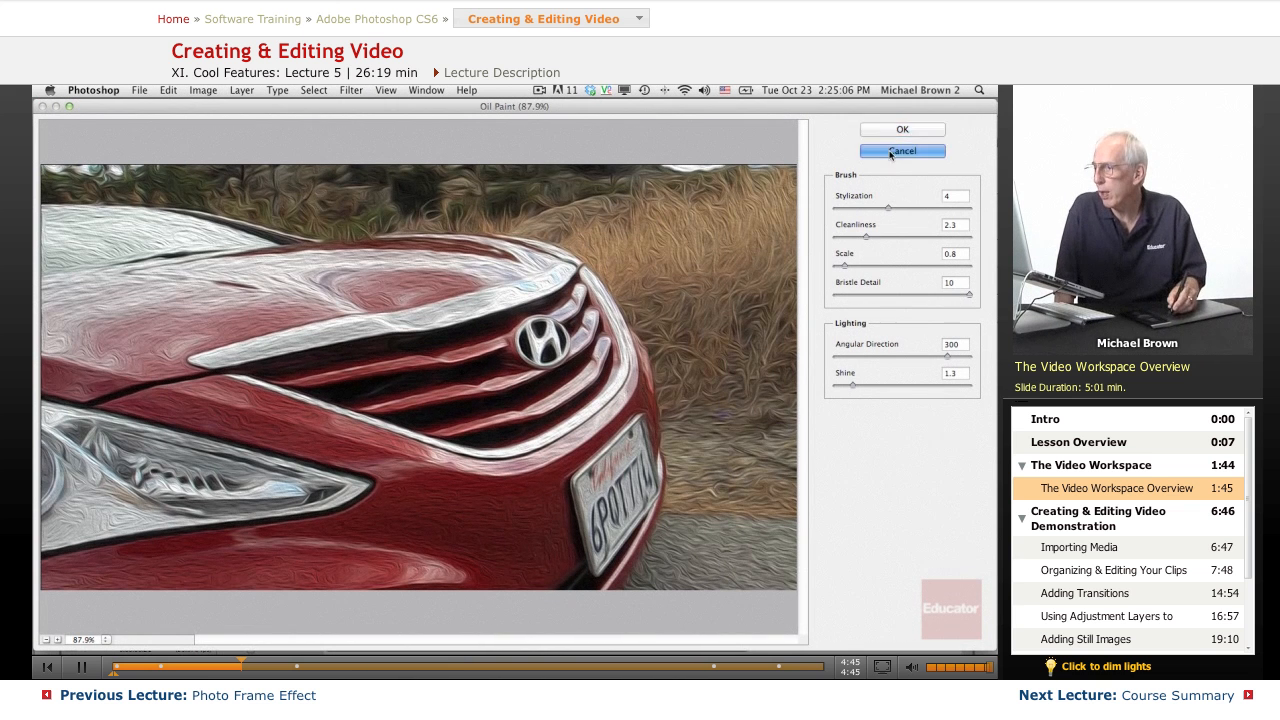
Step: Switch back to the blank Untitled-1 document and look over its file commands
{"action": "left_click", "coordinate": [655, 148]}
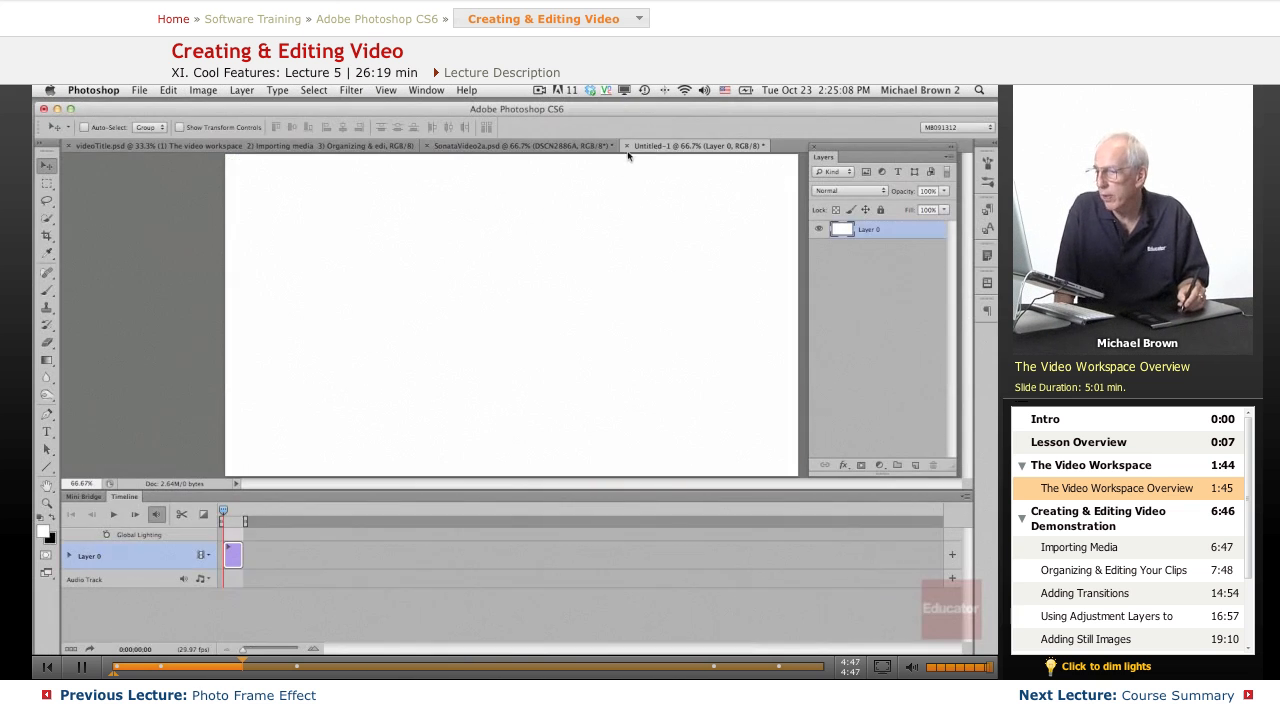
{"action": "left_click", "coordinate": [139, 90]}
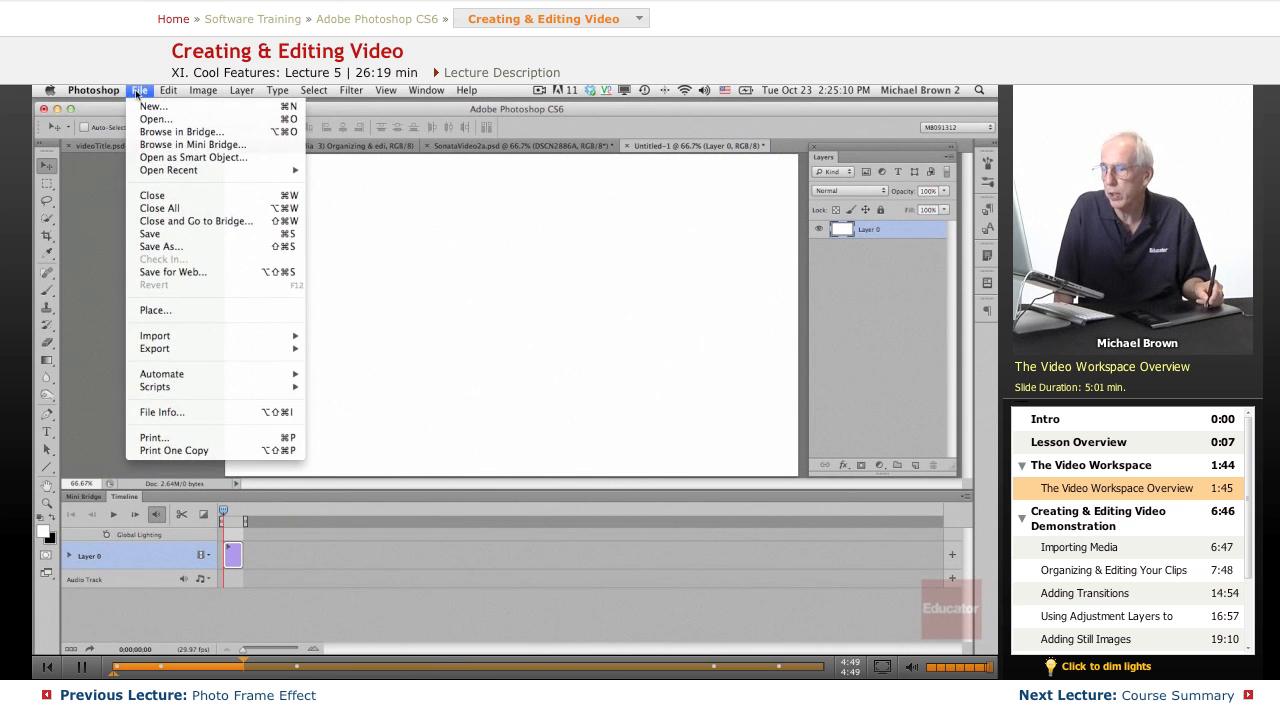
{"action": "left_click", "coordinate": [137, 92]}
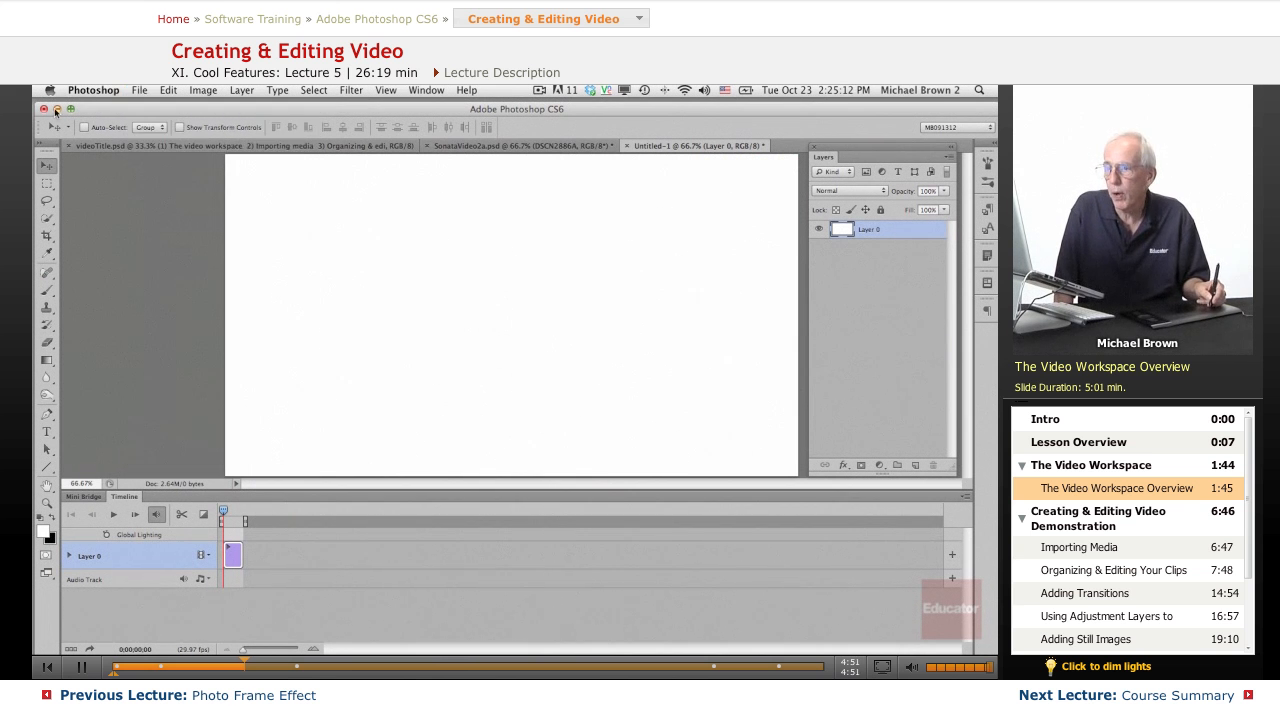
Step: Minimize Photoshop, open the SonataClips folder on the desktop and play OilPaintFilterClip.mp4 in QuickTime Player
{"action": "left_click", "coordinate": [57, 109]}
{"action": "left_click", "coordinate": [362, 532]}
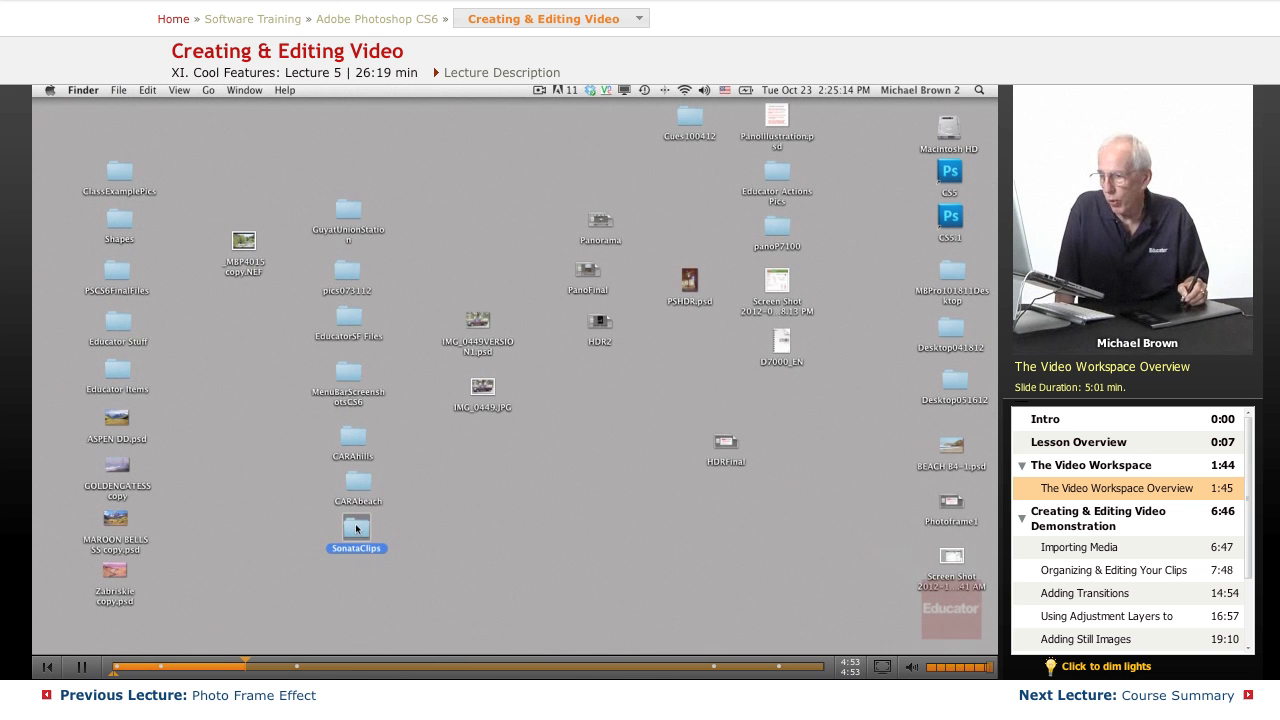
{"action": "double_click", "coordinate": [355, 531]}
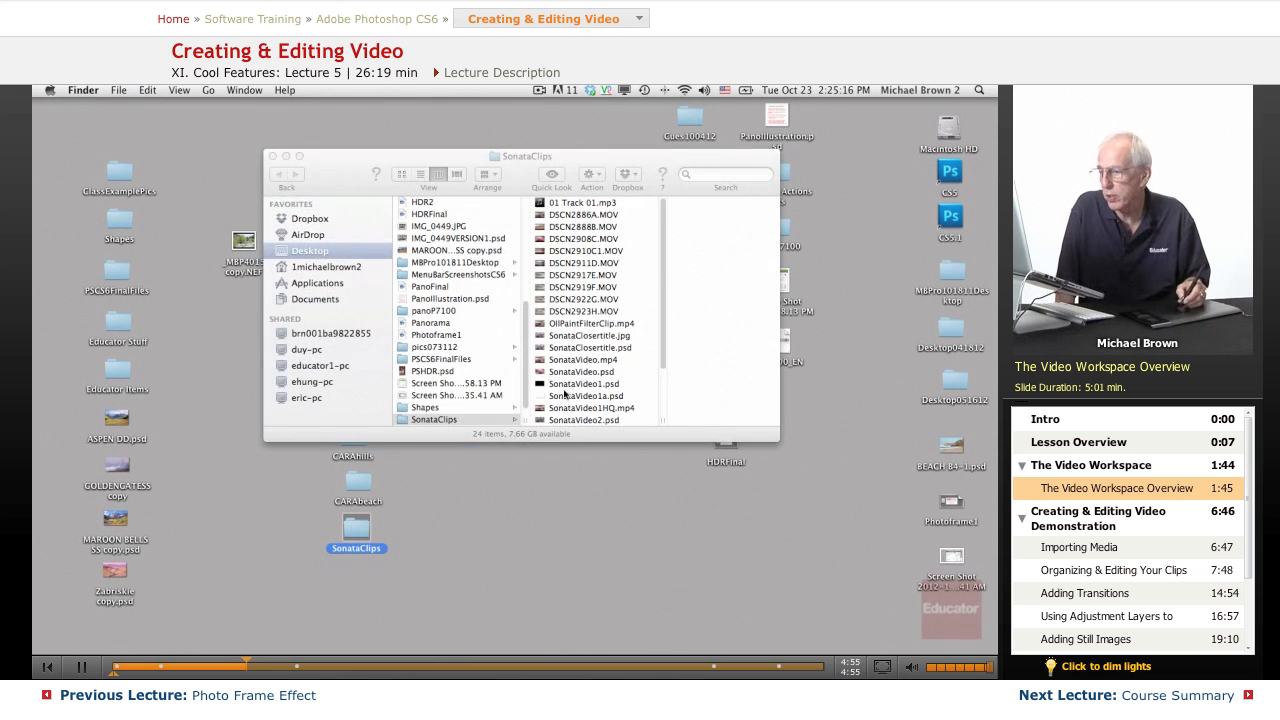
{"action": "left_click_drag", "start_coordinate": [662, 360], "coordinate": [650, 425]}
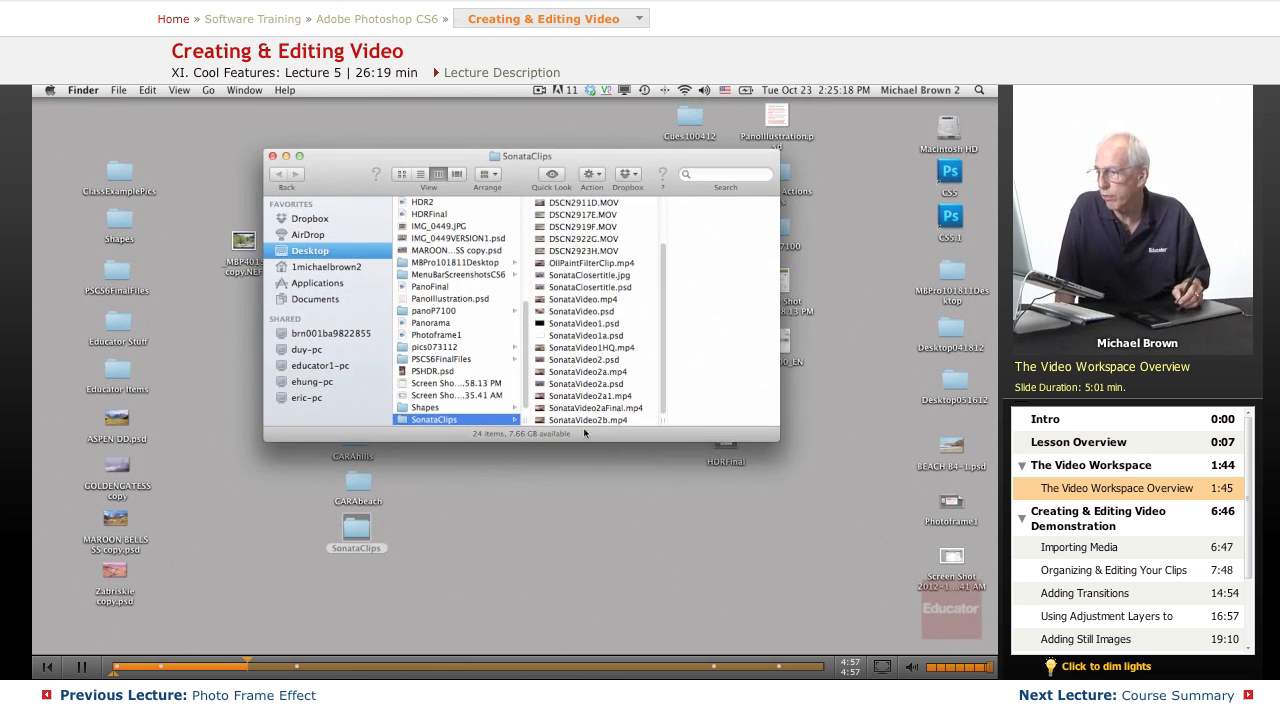
{"action": "double_click", "coordinate": [539, 265]}
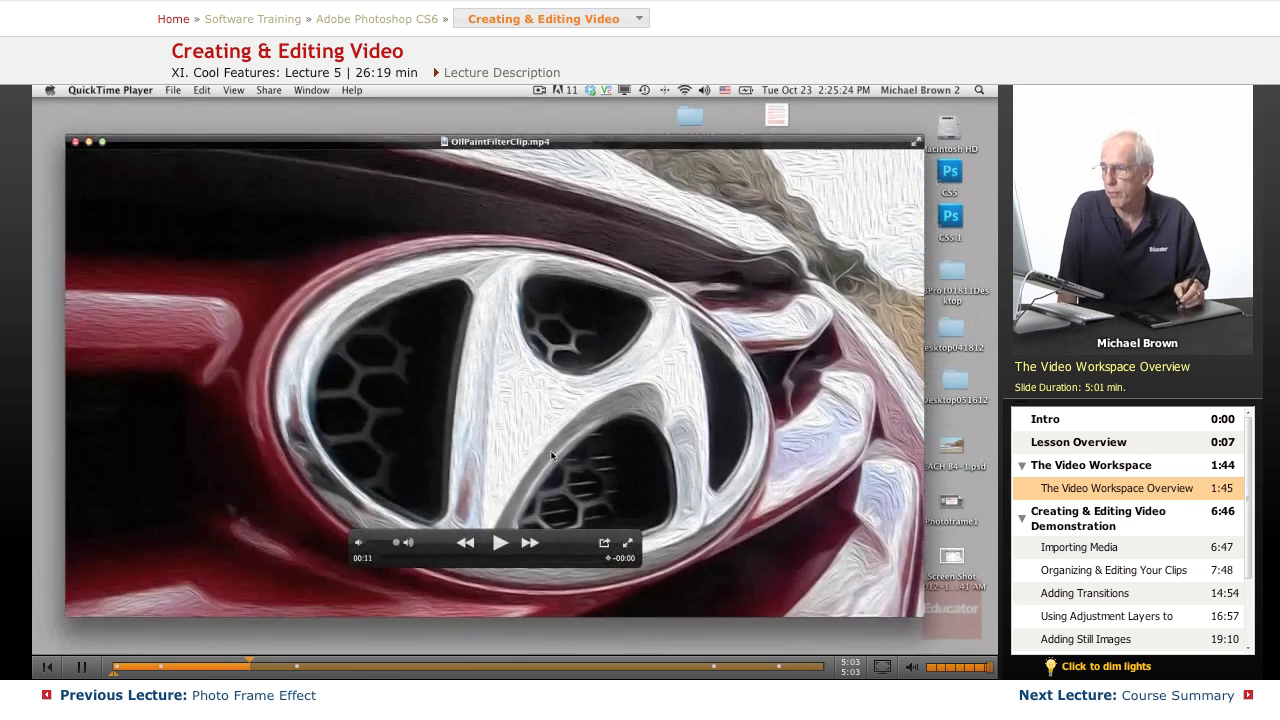
{"action": "left_click", "coordinate": [499, 544]}
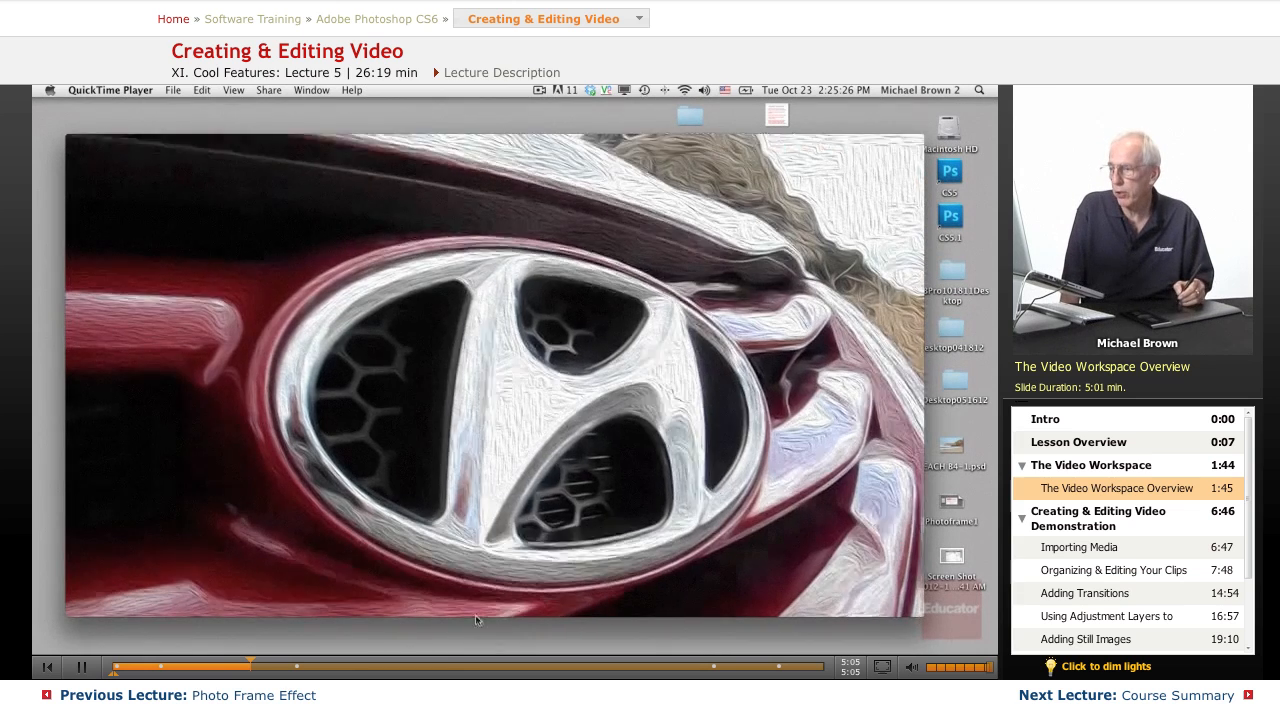